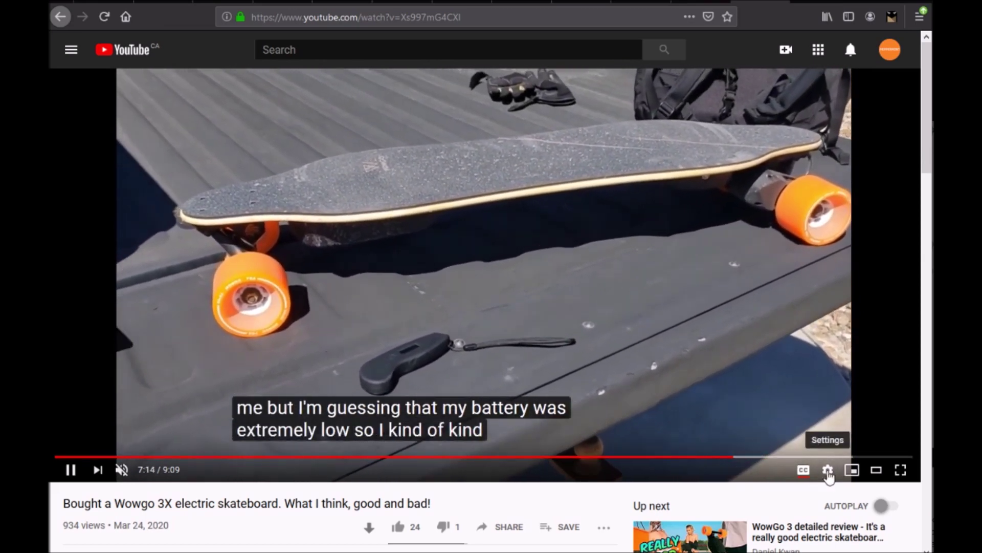
Check the skateboard video's Subtitles/CC and auto-translate language choices in the player settings
click(828, 470)
click(850, 409)
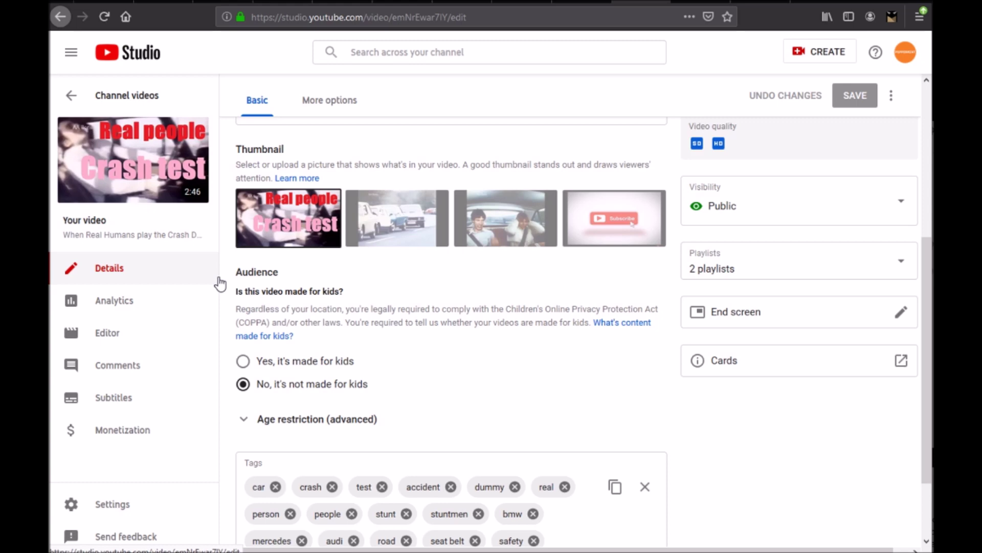
click(113, 505)
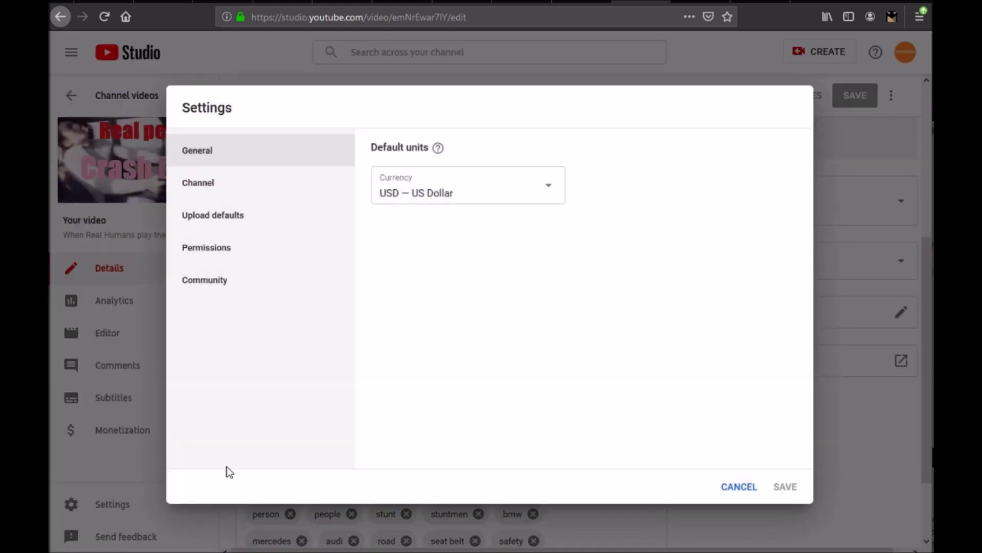
click(233, 225)
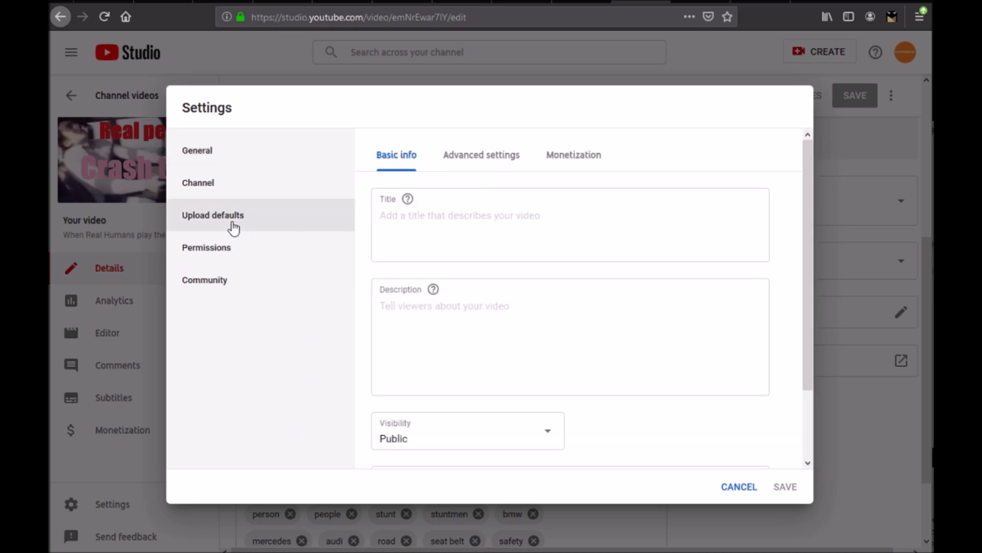
click(490, 161)
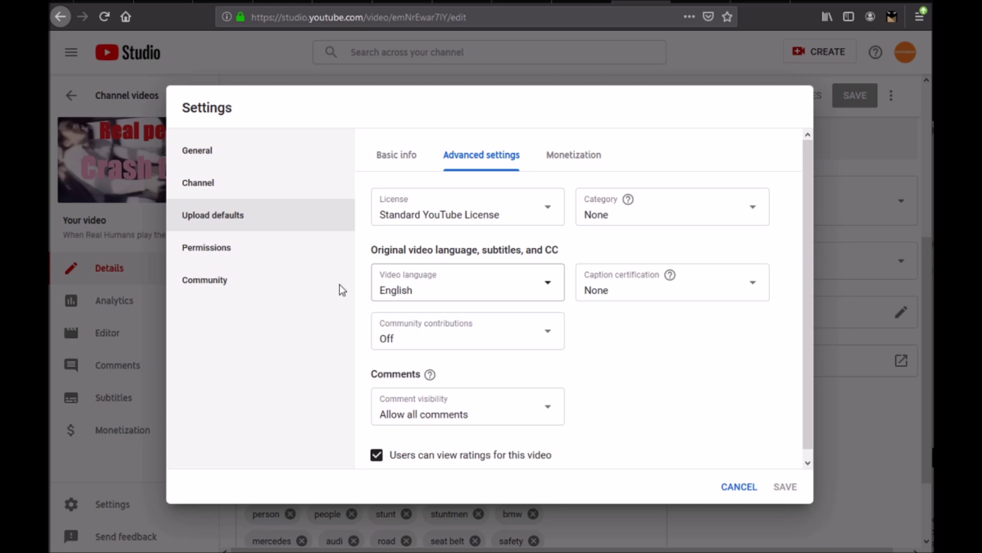
click(543, 284)
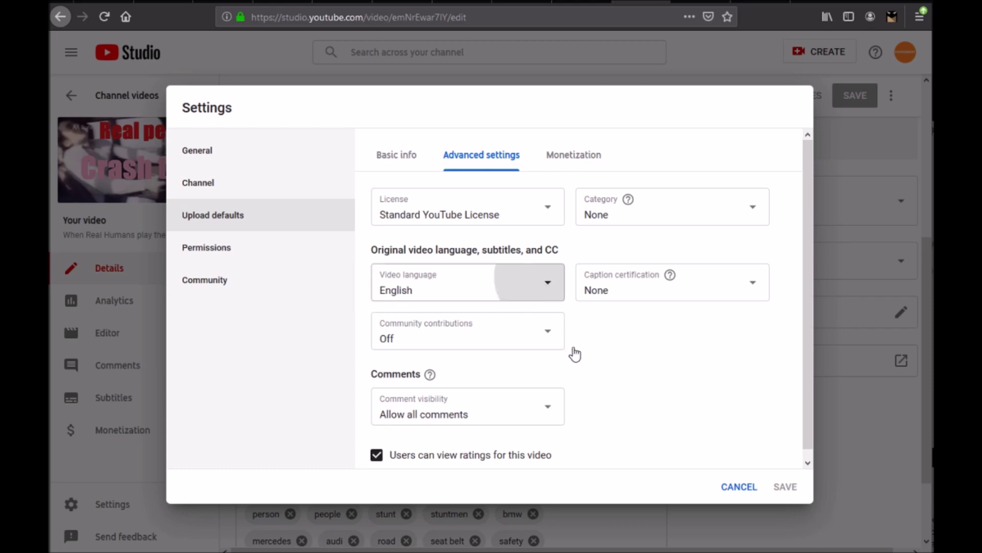
click(653, 363)
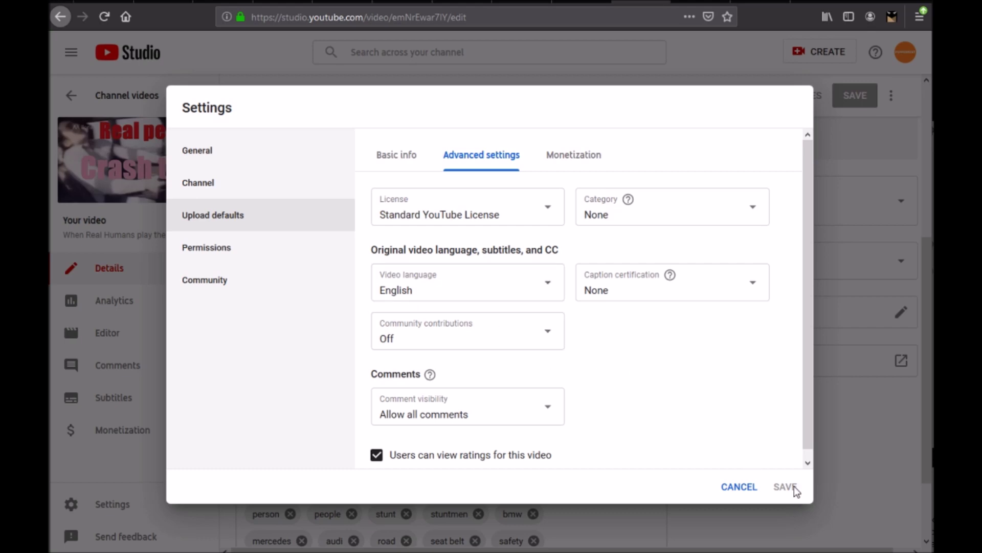
click(737, 486)
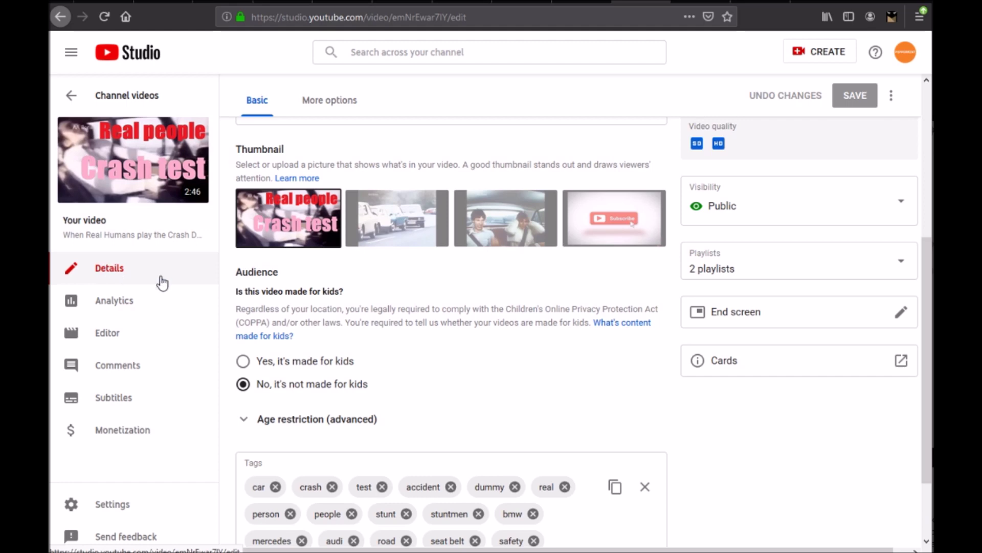
Show the crash-test video's Video language options, then go to its subtitles page
click(331, 102)
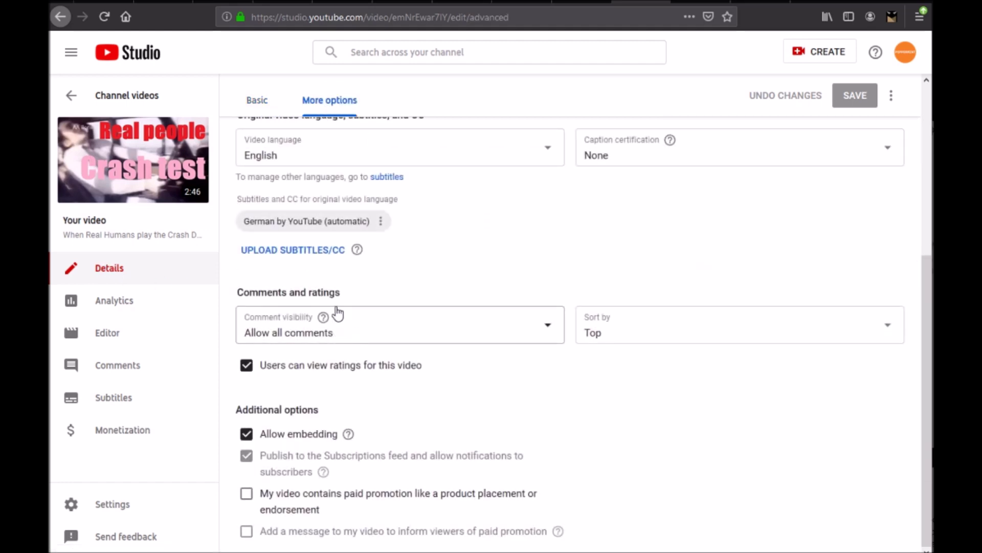
scroll(374, 356, up, 5)
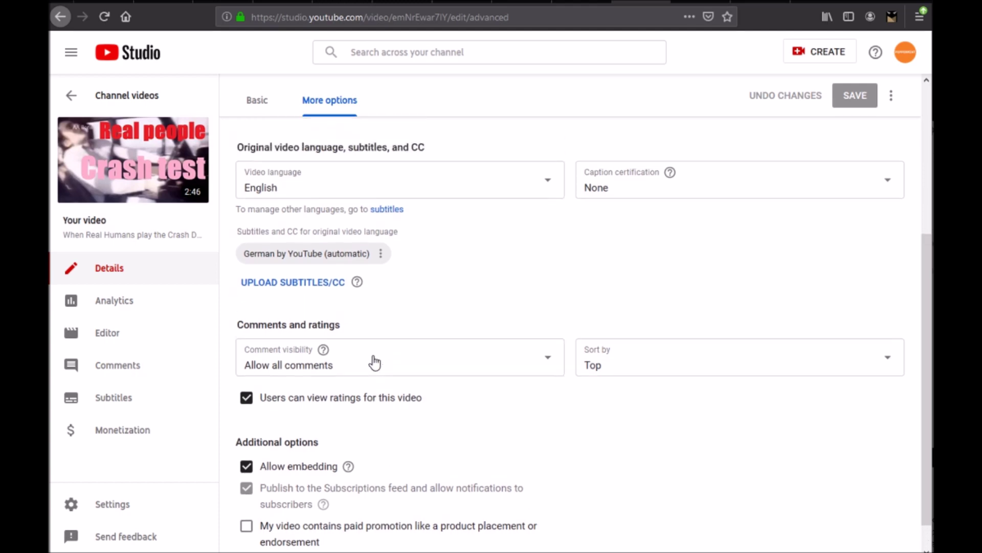
scroll(399, 348, down, 3)
scroll(401, 342, up, 3)
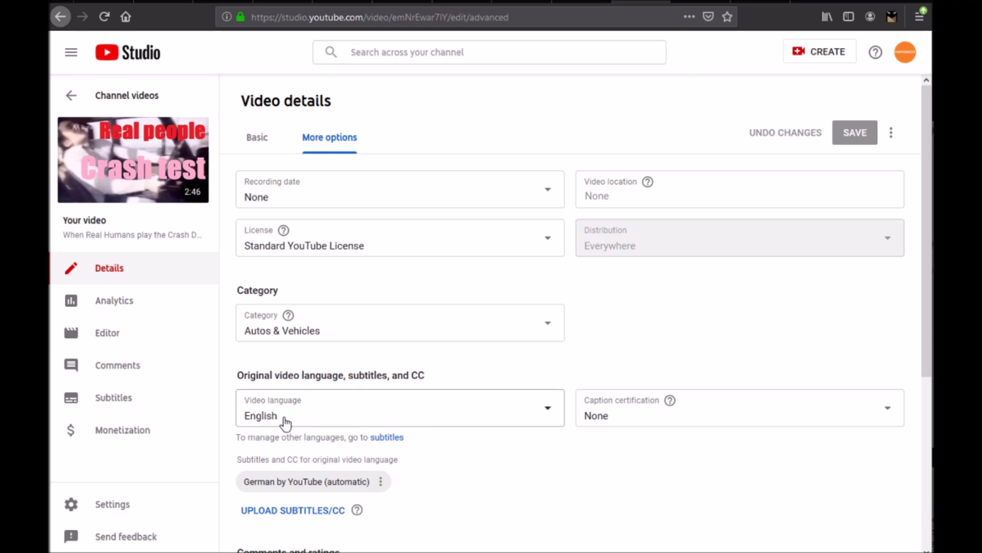
click(387, 438)
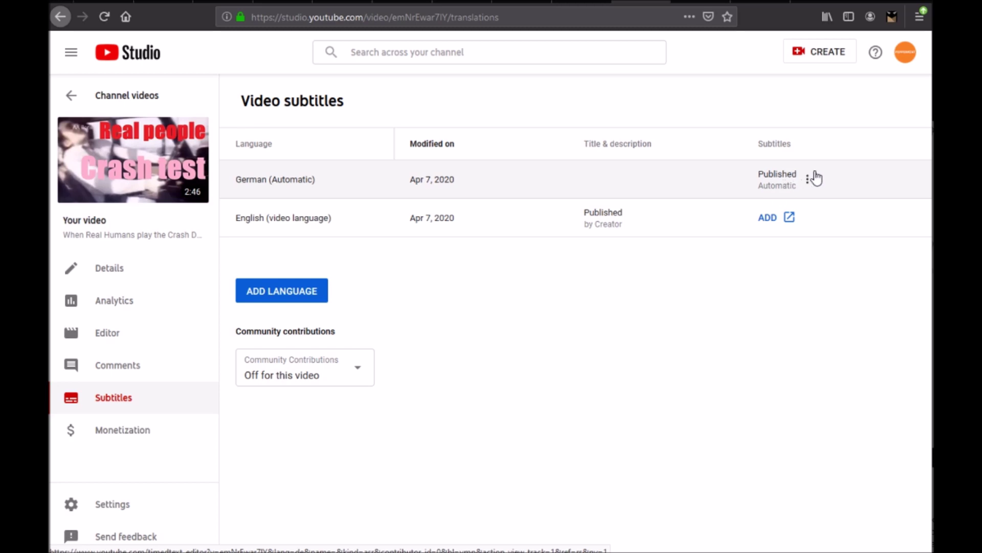
Open the German subtitles' options, then start adding English subtitles in the Volvo video's tab
click(810, 182)
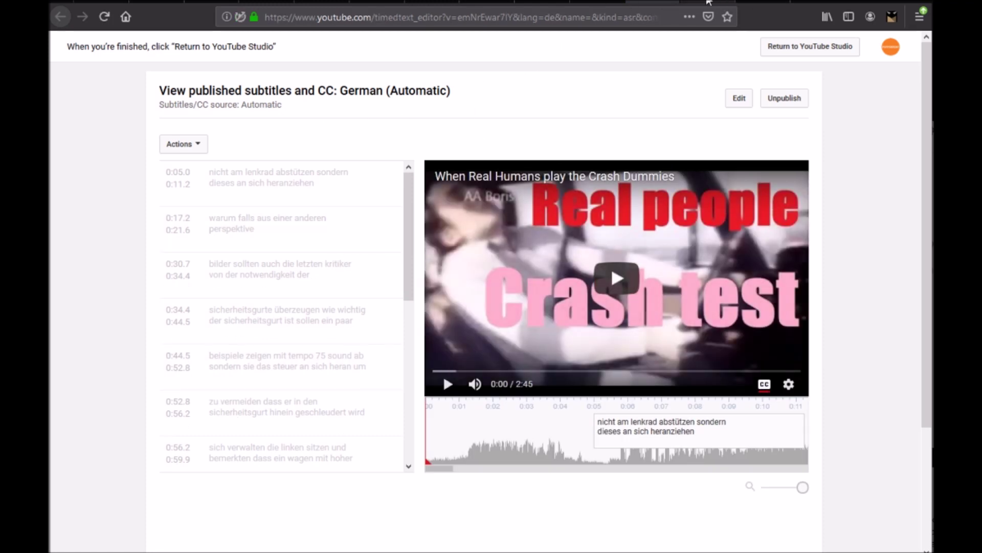
click(709, 2)
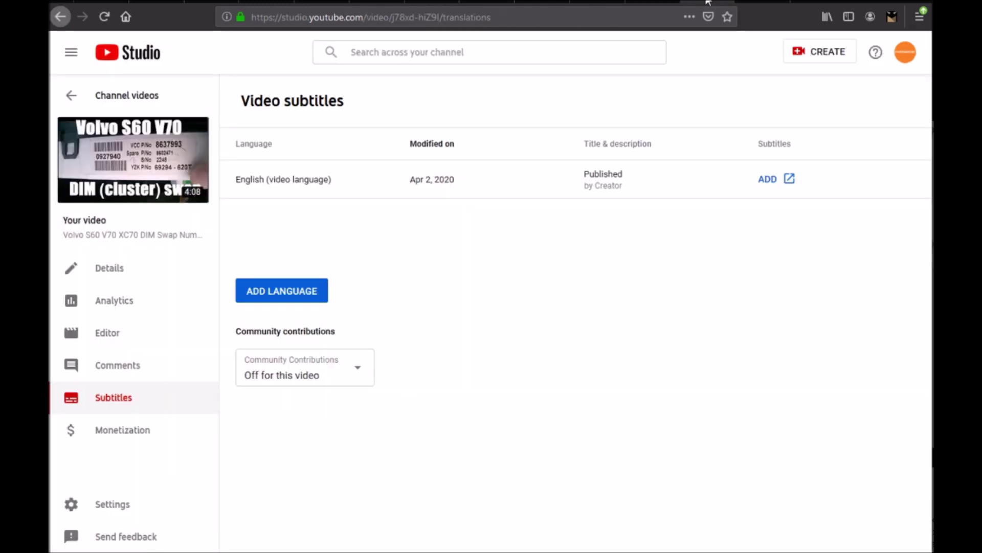
click(784, 183)
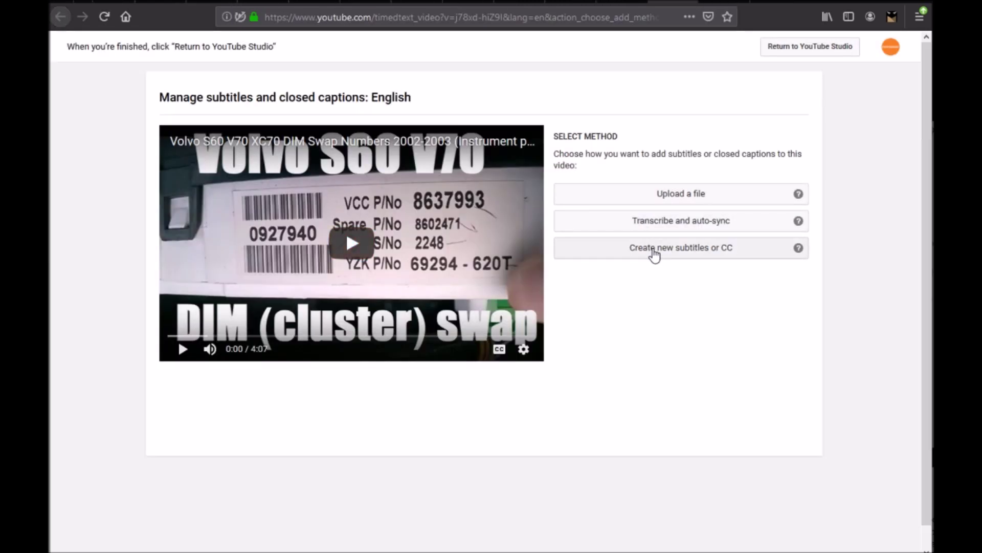
Choose to create new English subtitles for the Volvo video, then return to the German subtitles
click(688, 252)
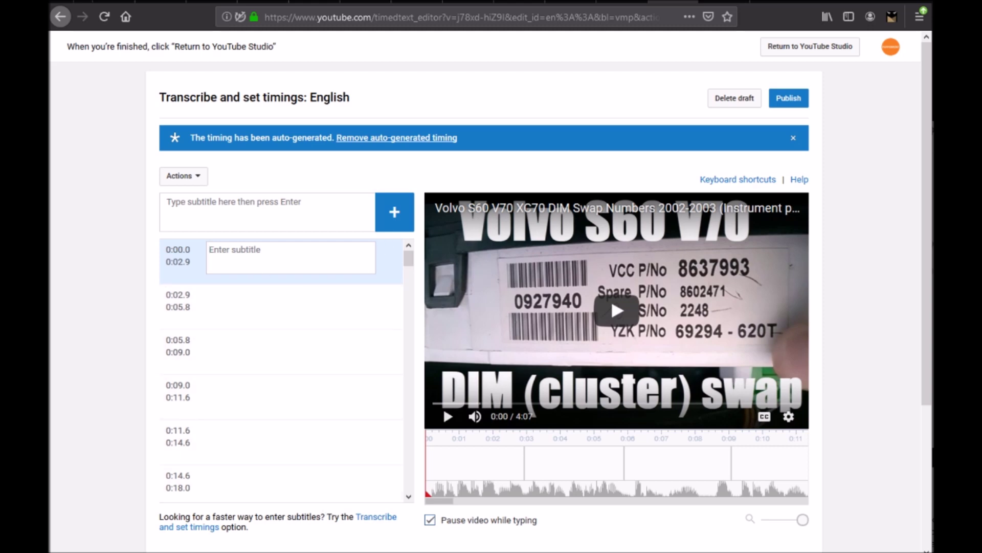
click(622, 3)
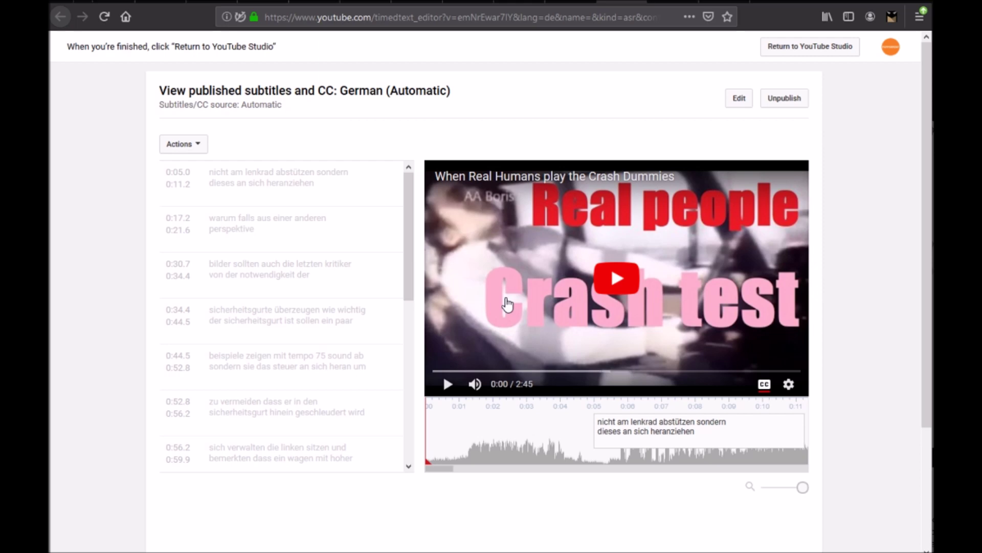
Revisit the English subtitle editor, then come back to the German (Automatic) subtitles tab
click(670, 2)
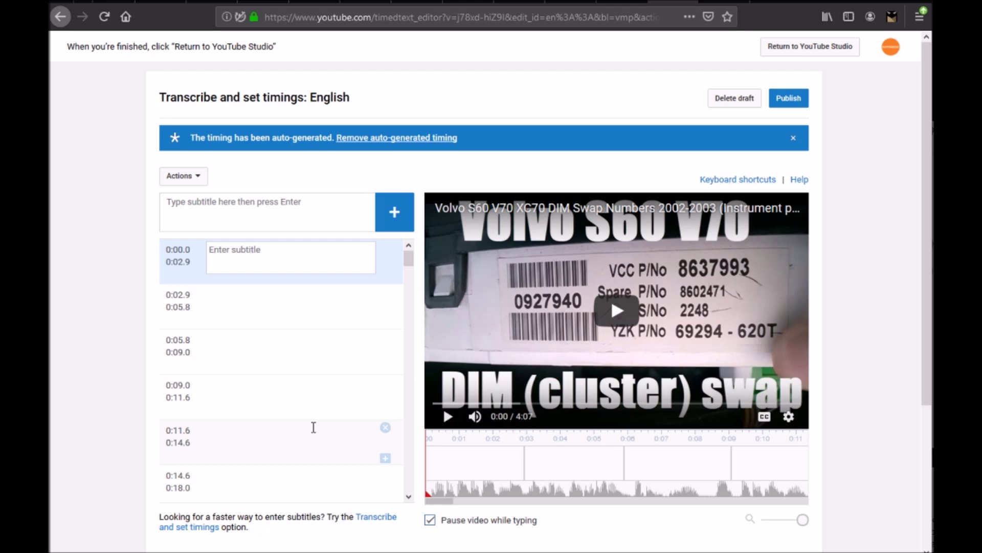
click(617, 3)
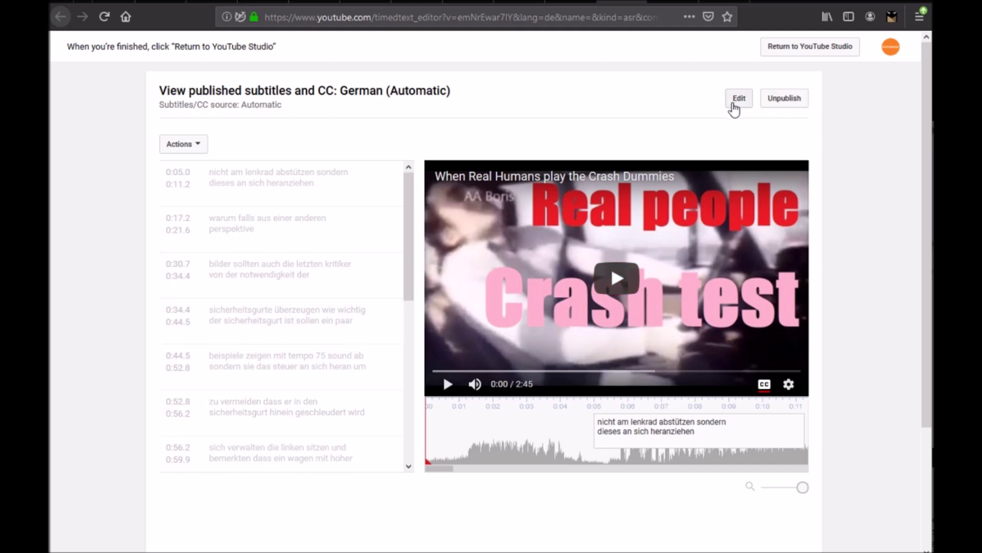
Edit the German automatic captions at the 0:17.2 line and publish, overwriting existing German subtitles
click(733, 105)
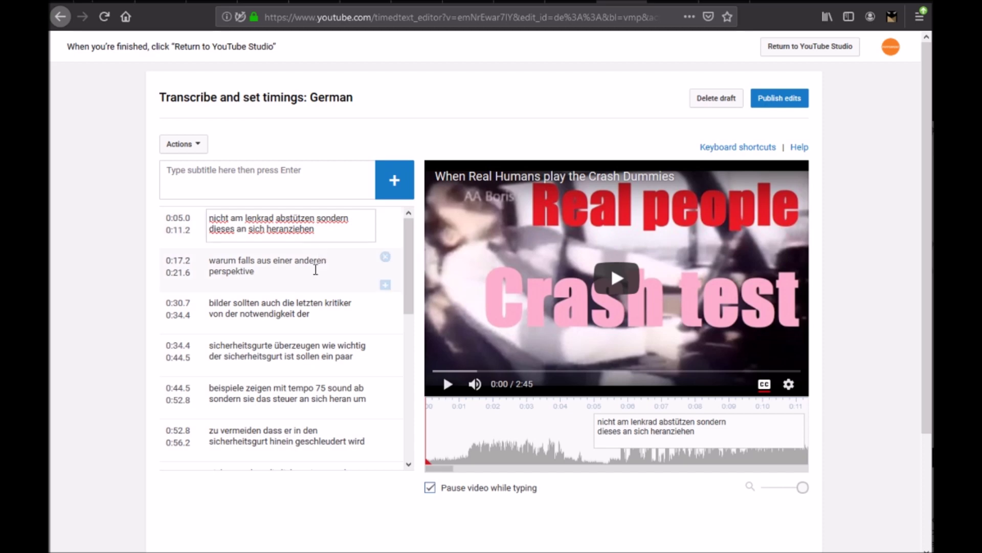
click(296, 271)
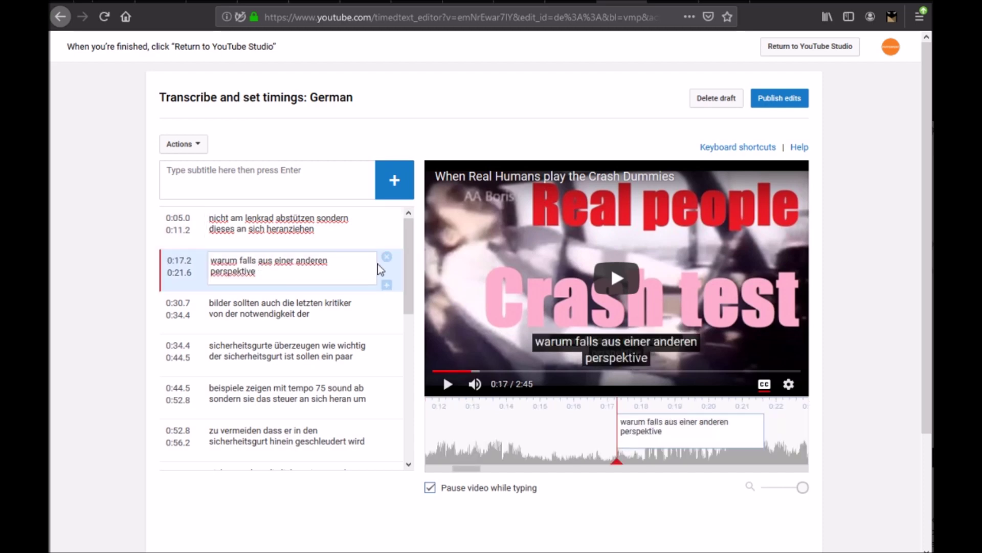
click(790, 102)
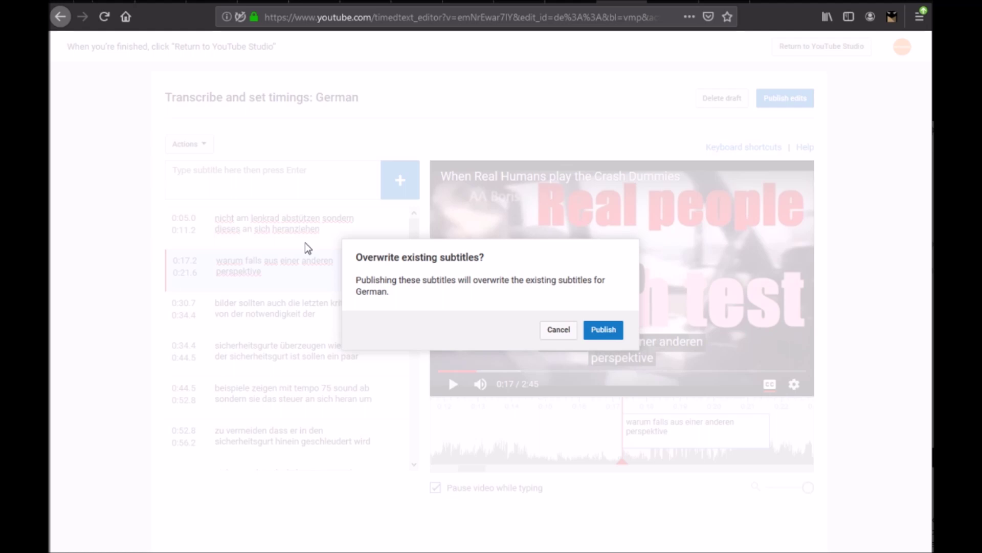
click(616, 331)
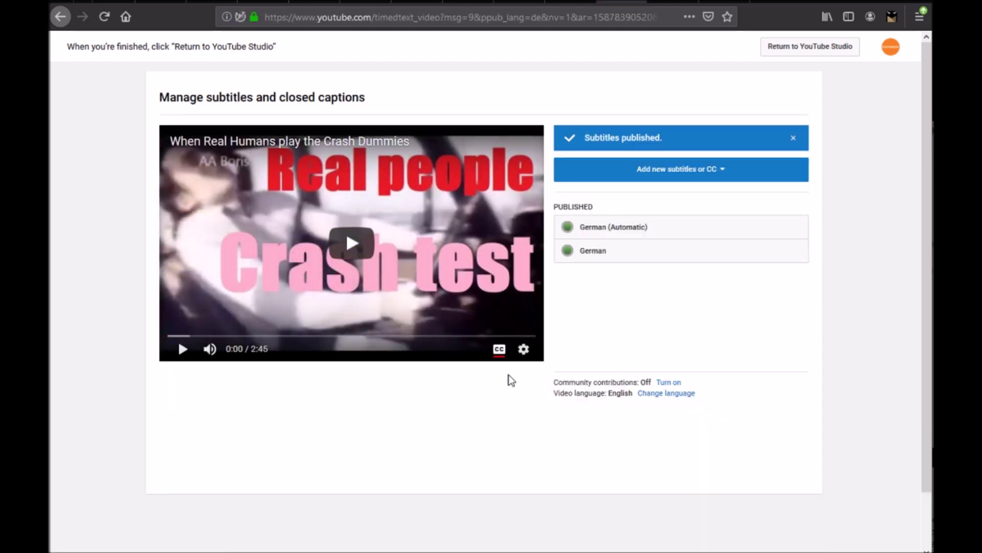
Play the preview with captions on, seeking to about 0:18, then switch back to Studio
click(184, 351)
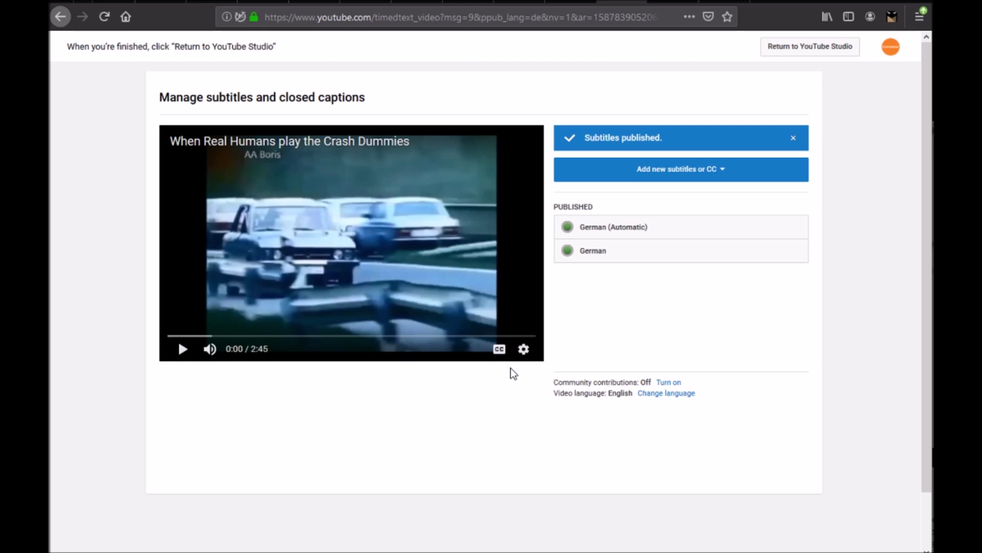
click(500, 349)
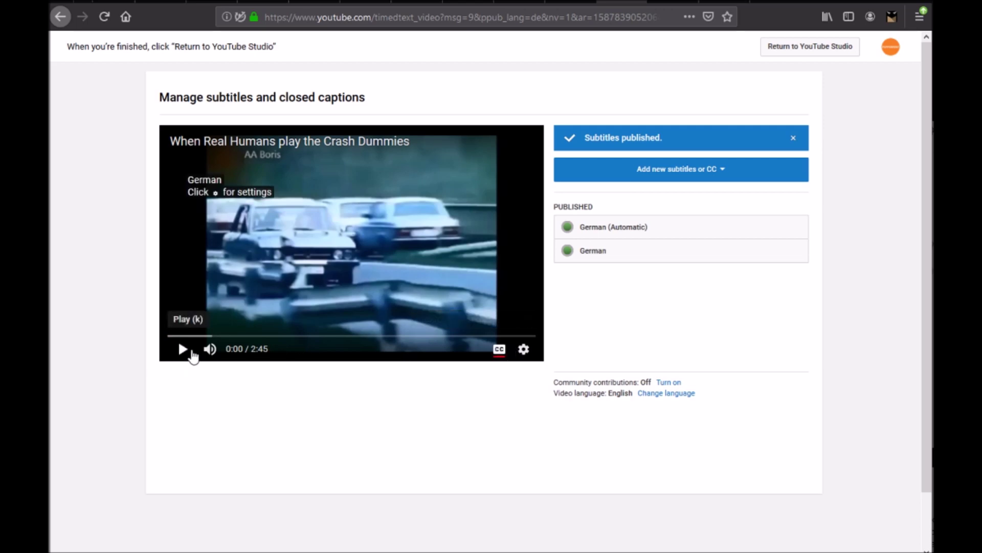
click(184, 350)
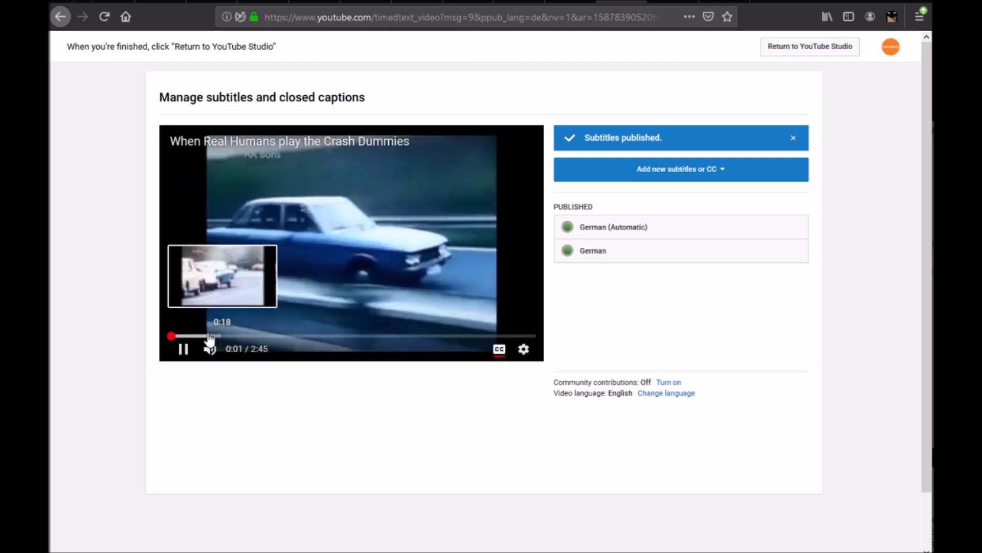
click(208, 336)
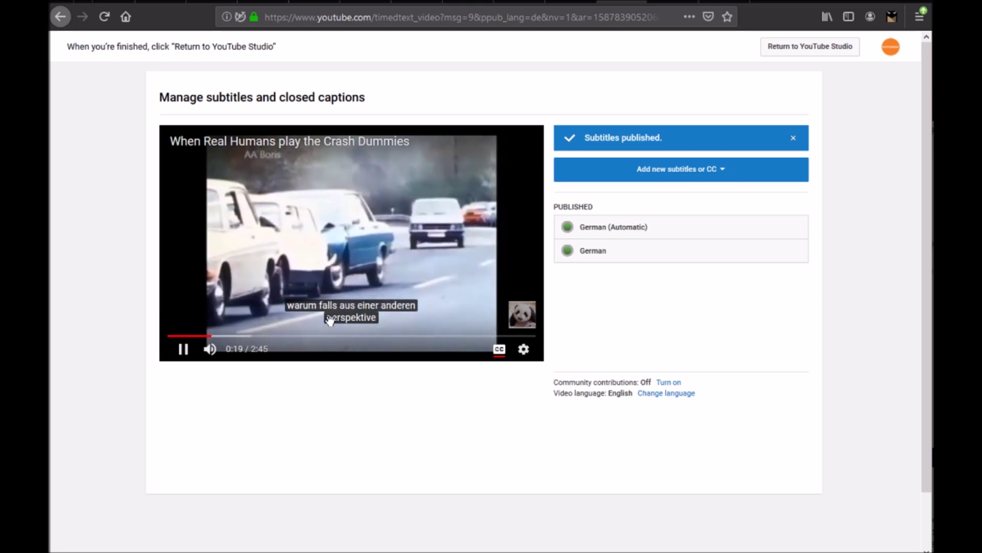
click(177, 350)
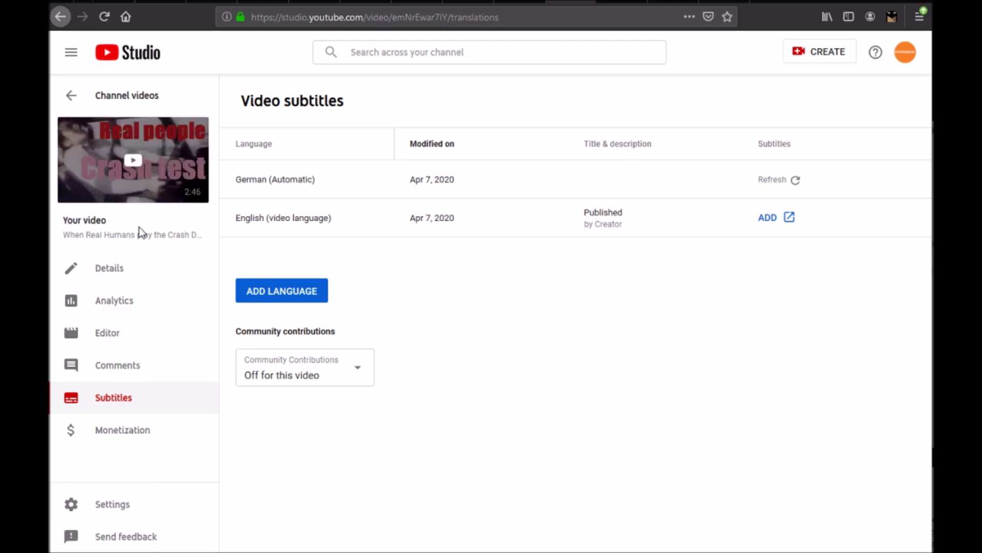
Open the Send feedback dialog from the bottom of the left sidebar
click(124, 543)
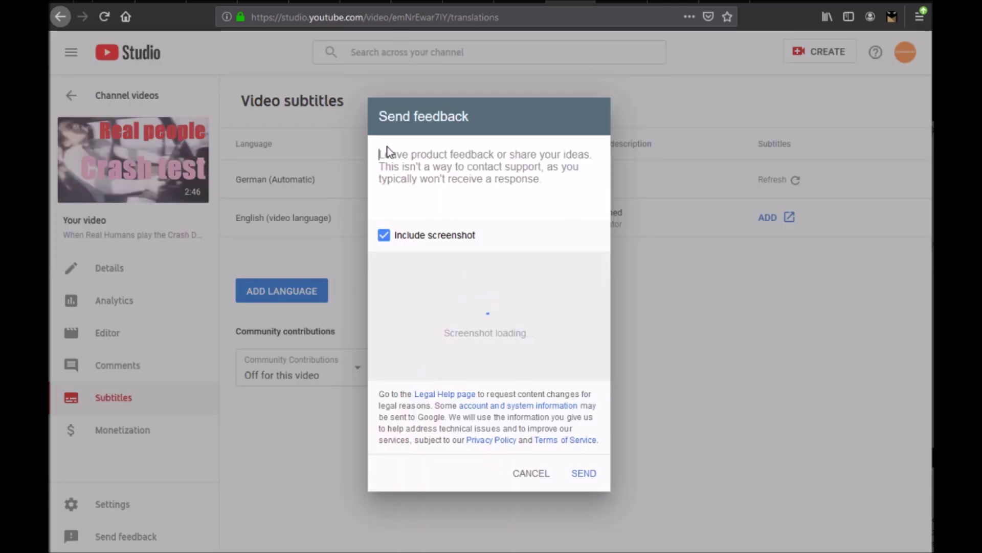